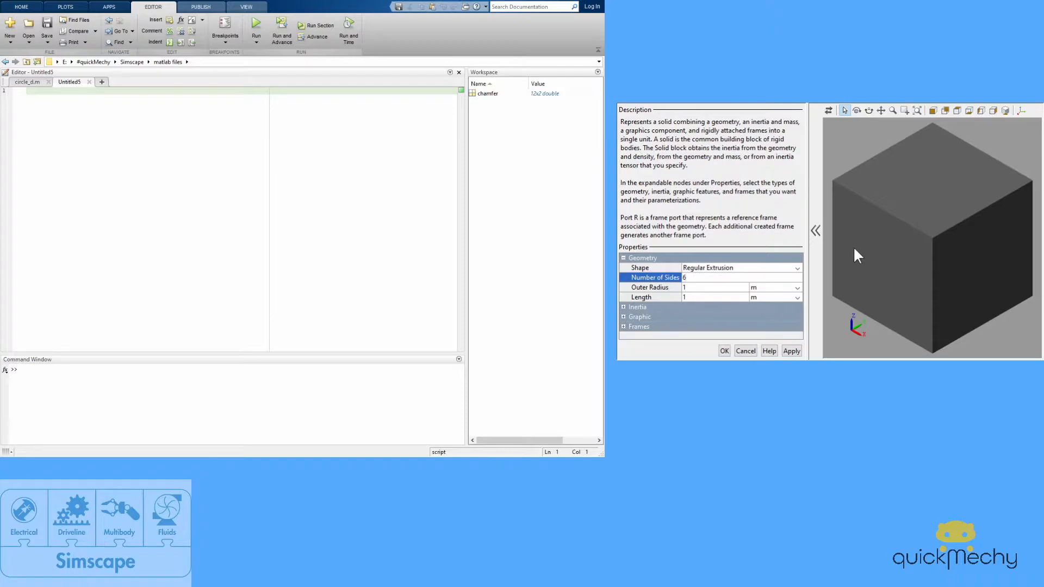
Step: Preview the six-sided Regular Extrusion fitted in view, and set its number of sides to 40
click(795, 253)
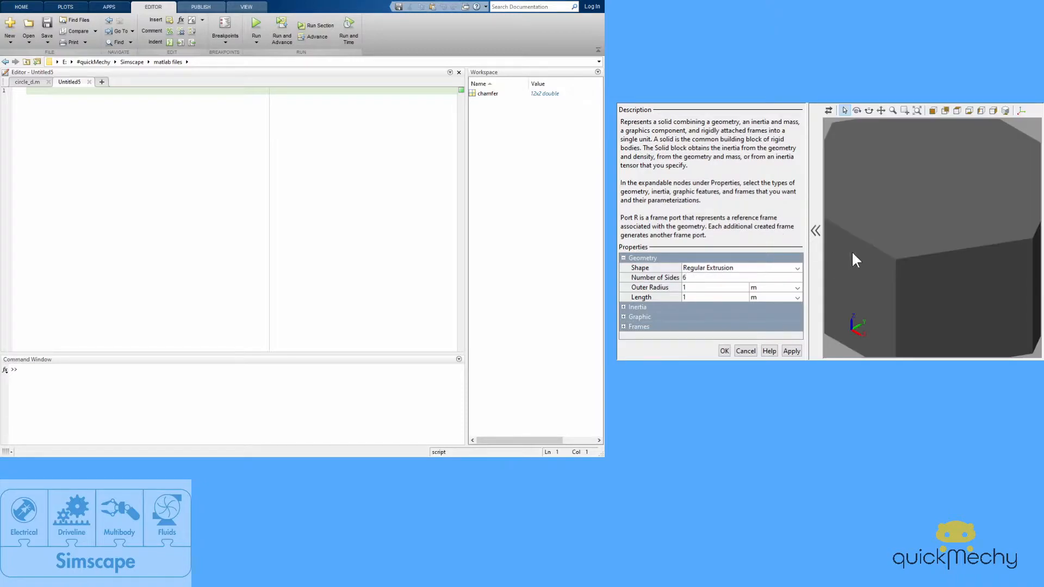
click(917, 110)
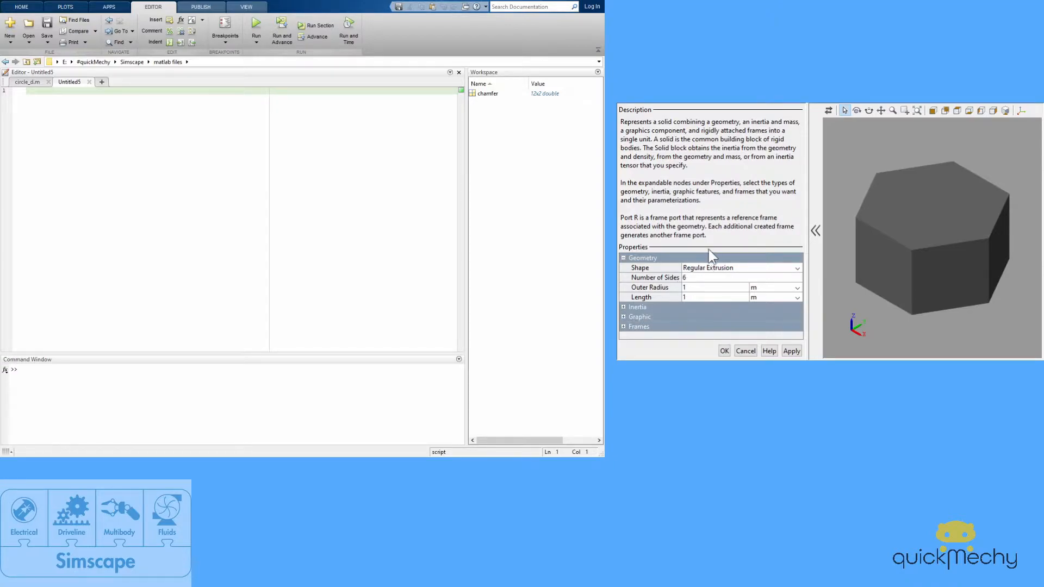
click(690, 278)
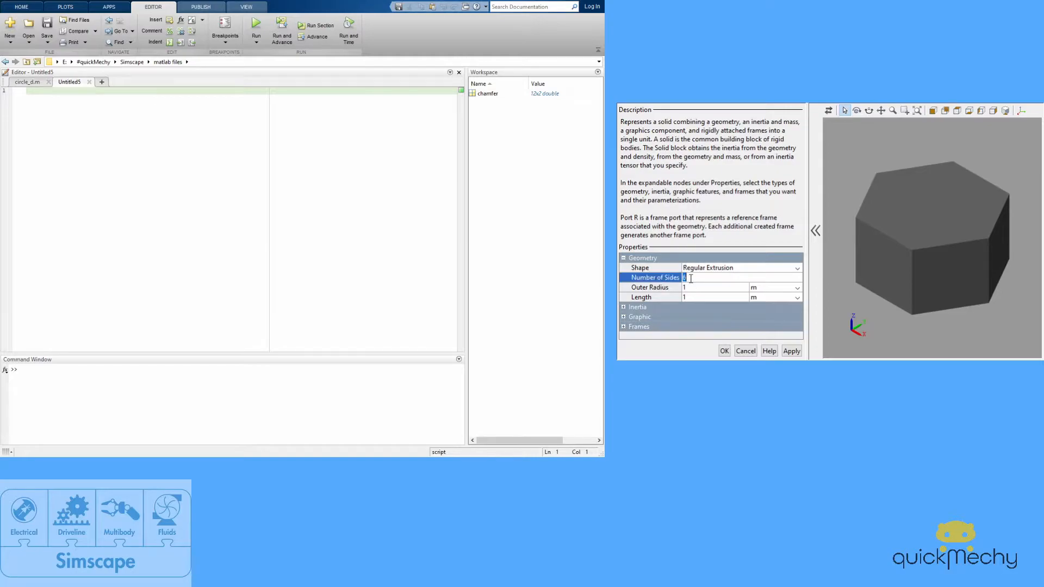
text(40)
click(765, 334)
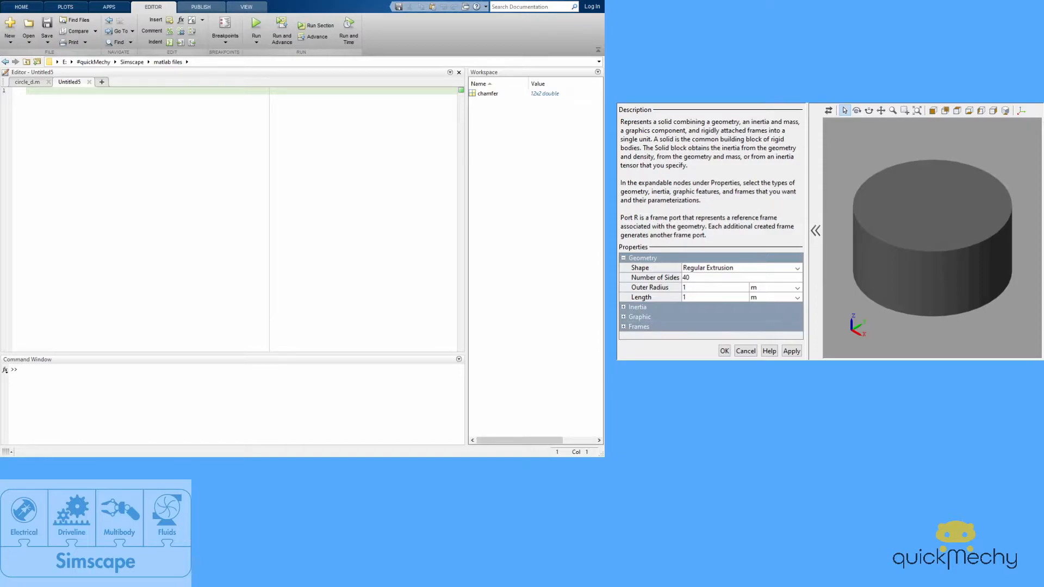
Step: Change the solid's shape to General Extrusion and go through its cross-section and length parameters
click(766, 270)
click(700, 326)
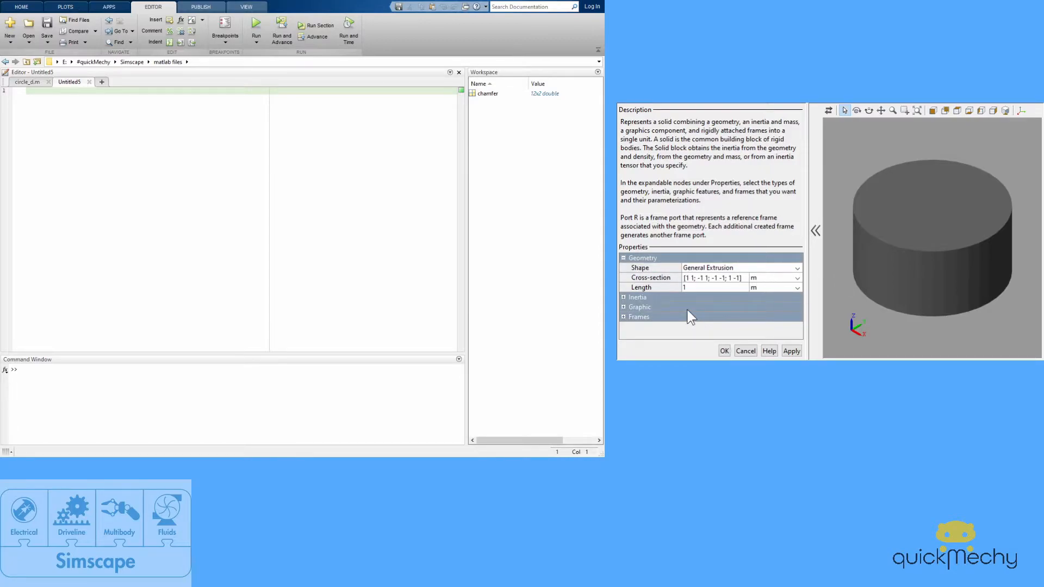
click(710, 278)
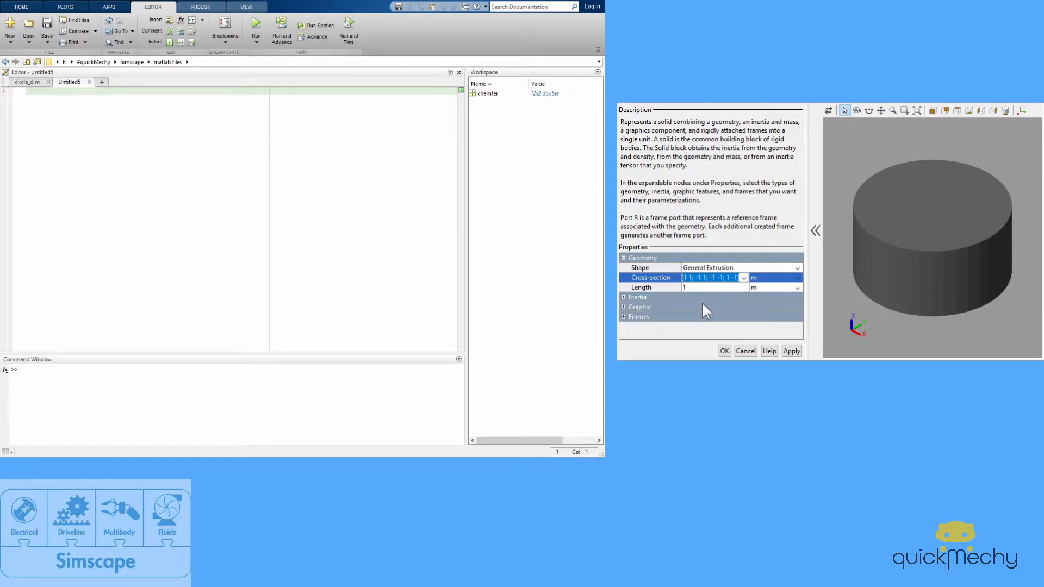
click(705, 289)
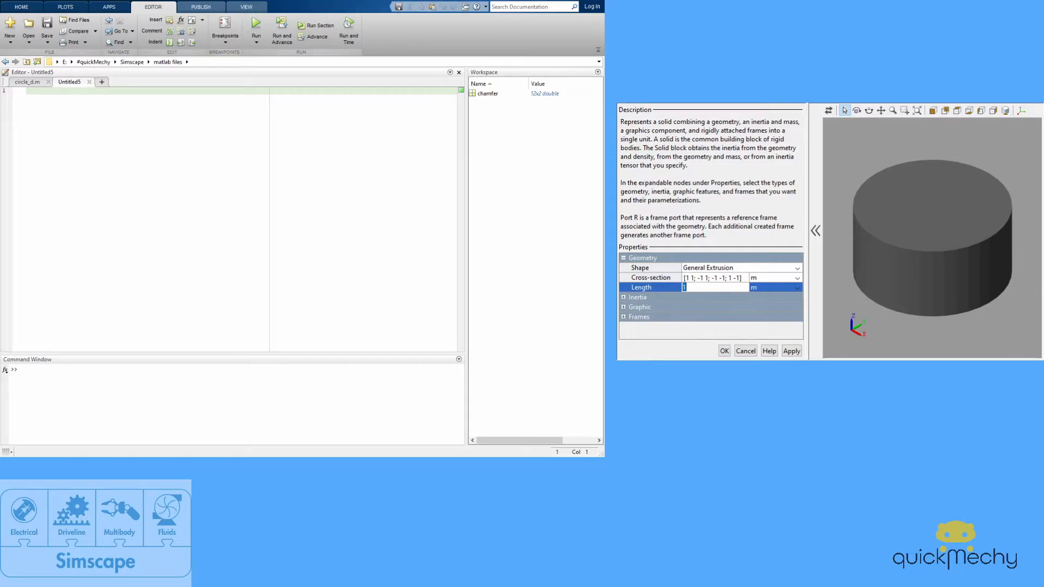
click(724, 279)
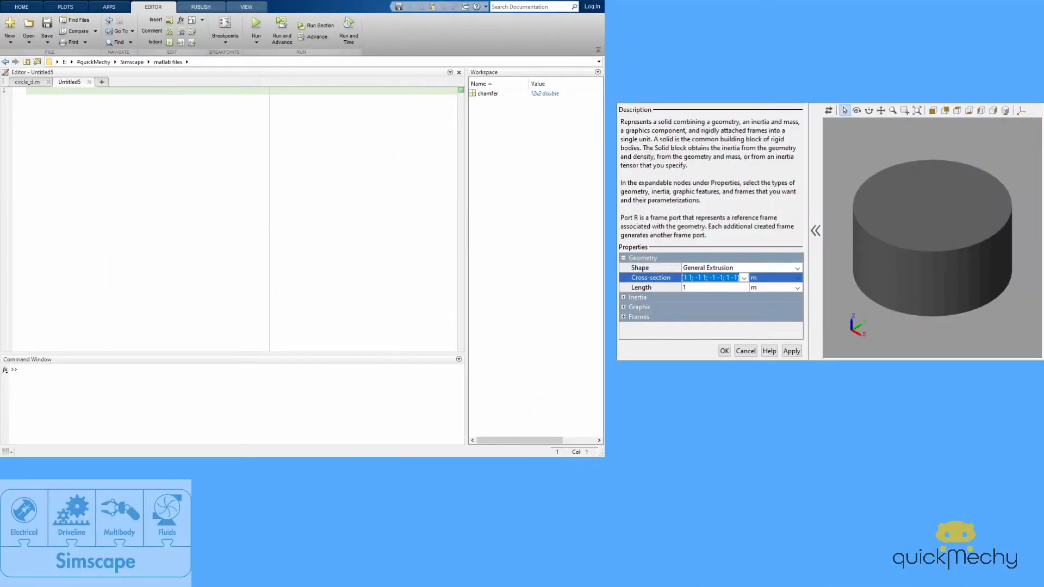
Step: Set the general extrusion's cross-section to the chamfer variable and preview the fitted solid from the top
click(715, 277)
key(ctrl+a)
text(chamfer)
key(Return)
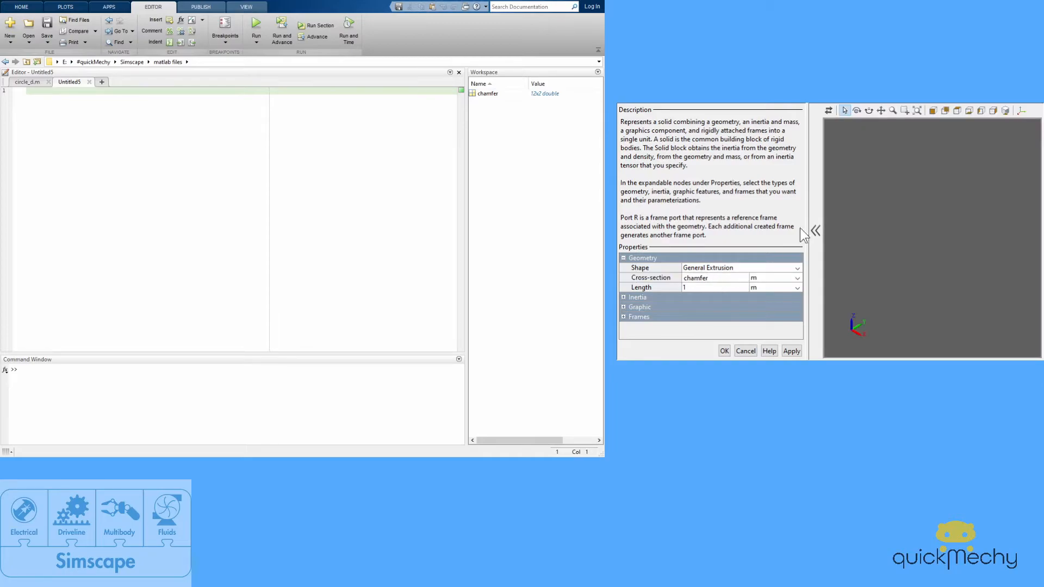
click(916, 110)
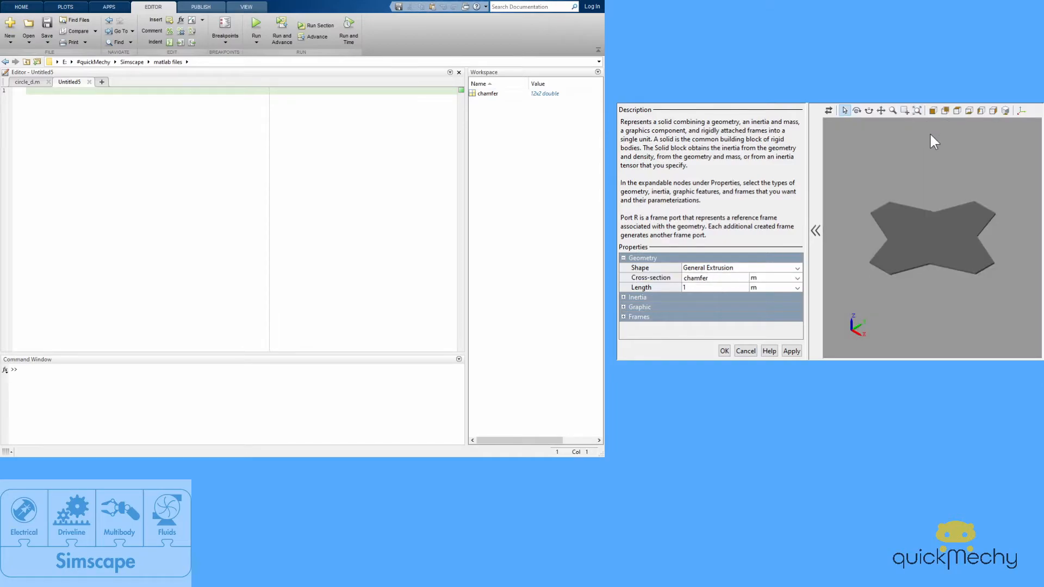
click(958, 108)
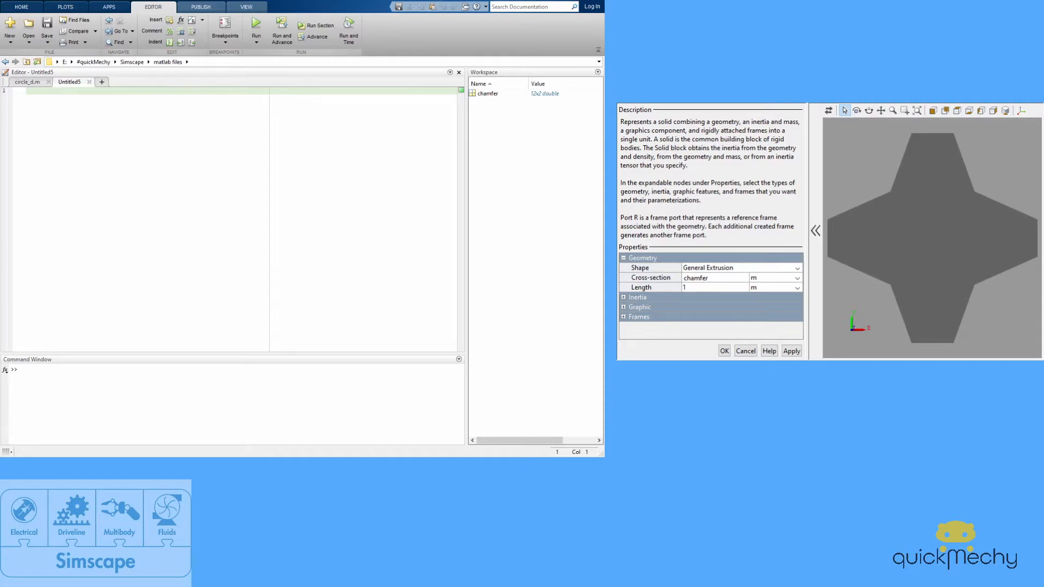
Step: Create a workspace variable with the reversed point order by running clockwise = flip(chamfer)
click(20, 370)
text(clockwise = flip()
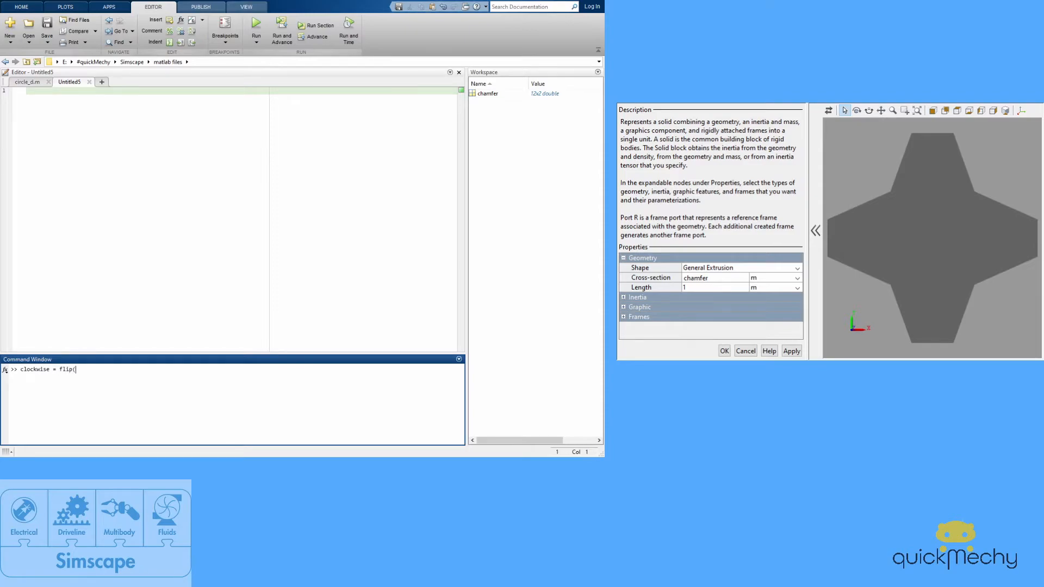
text(chamfer))
key(Return)
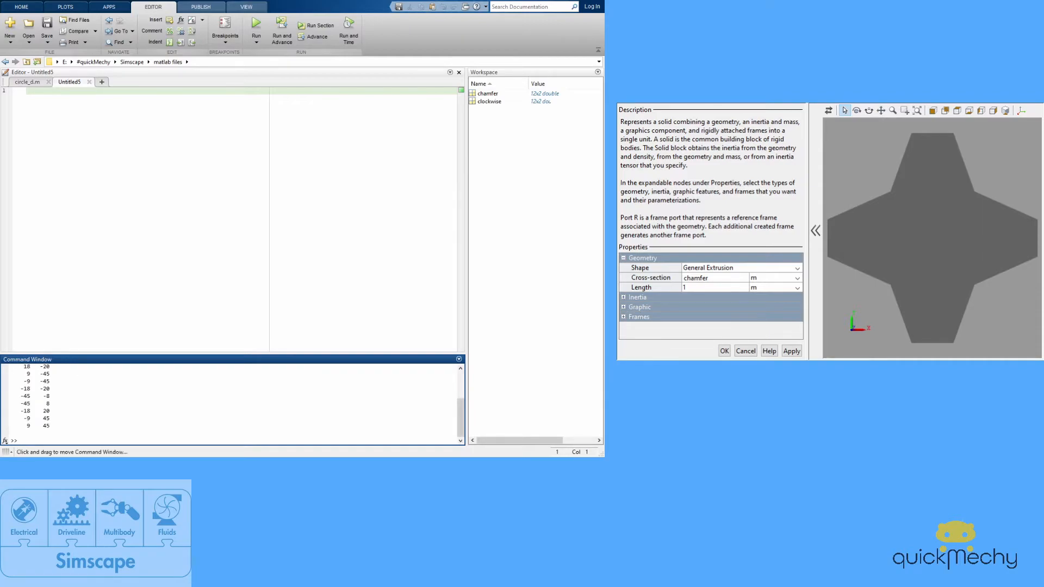
Step: Replace the general extrusion's cross-section with the clockwise variable
key(alt+Tab)
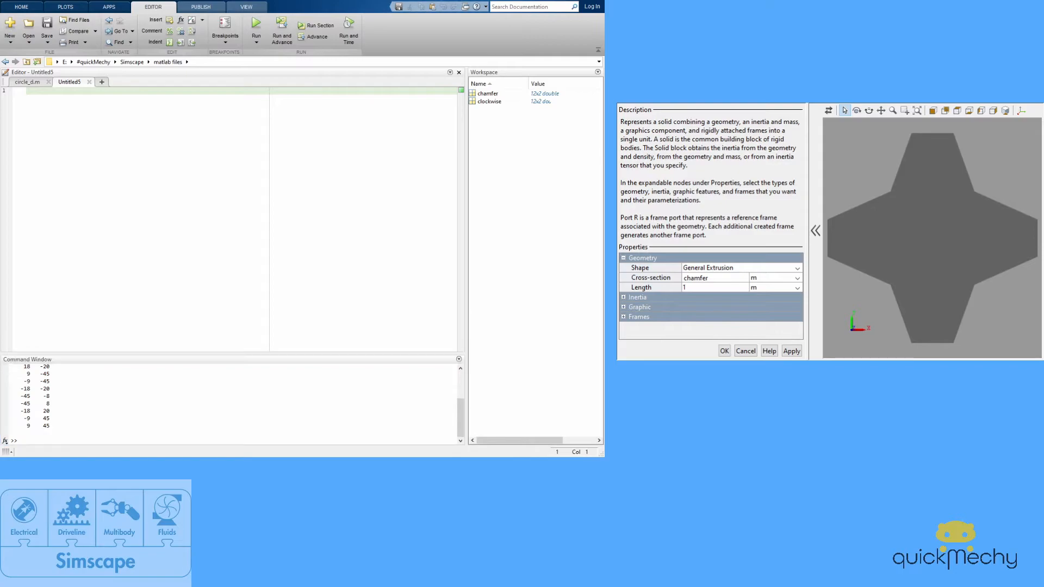
click(694, 278)
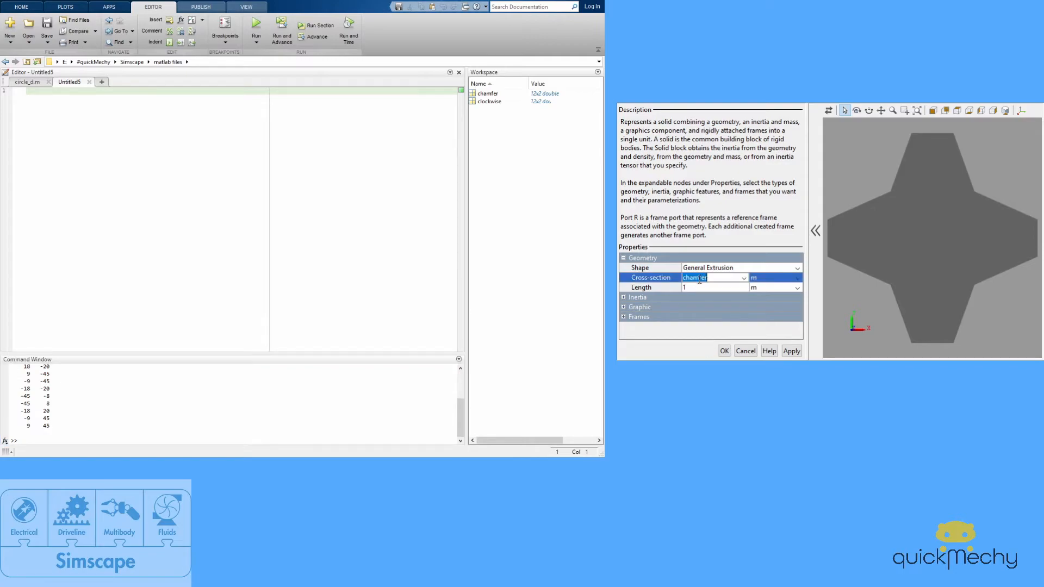
text(clockwise)
key(Return)
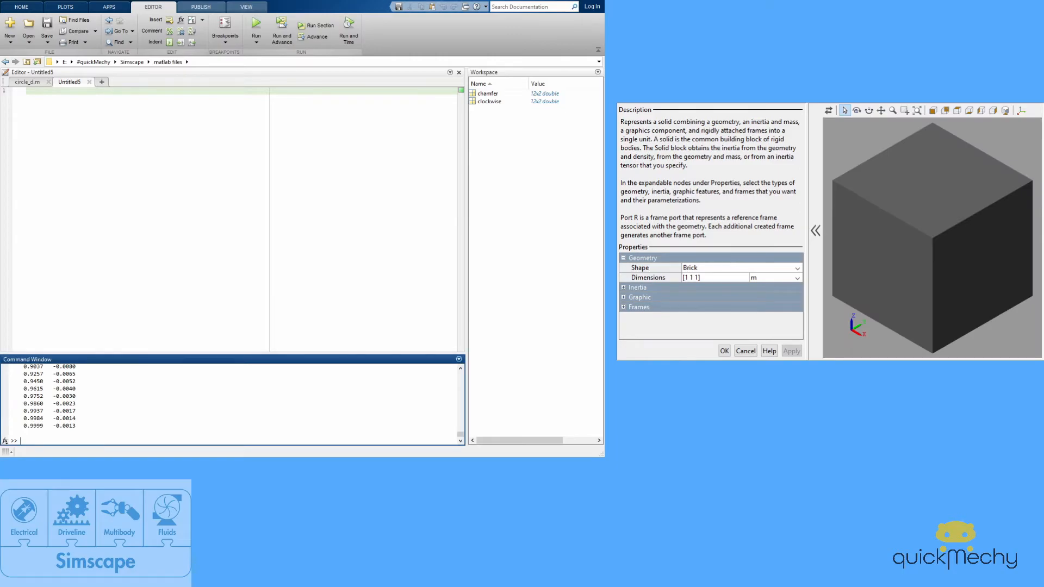
Step: Create a workspace matrix named NACA from the copied airfoil coordinates
text(NACA = [)
key(alt+Tab)
key(ctrl+v)
text(])
key(Return)
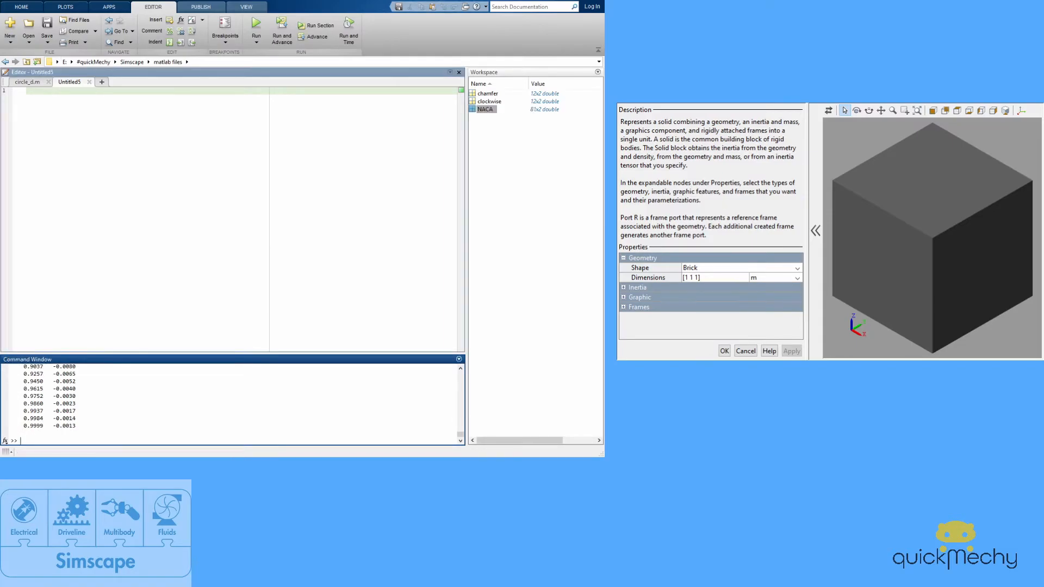
click(27, 91)
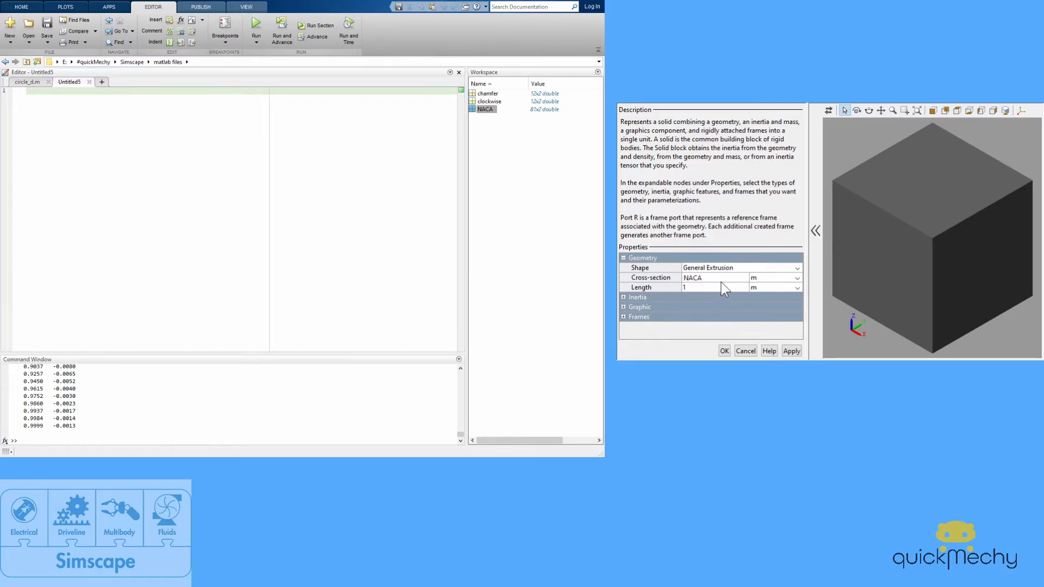
Step: Use NACA as the General Extrusion's cross-section and preview the airfoil solid
click(721, 280)
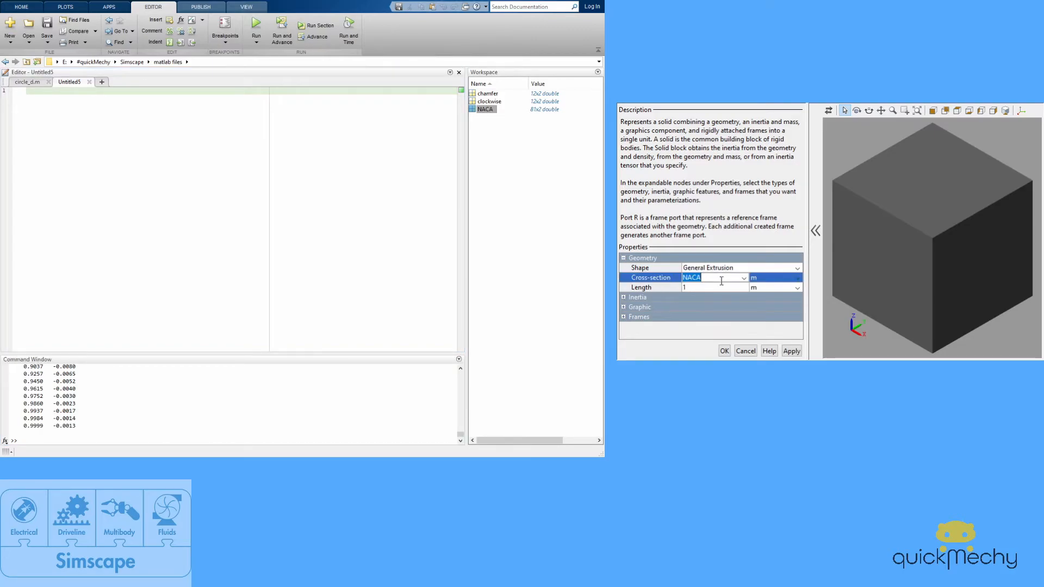
click(721, 280)
key(Return)
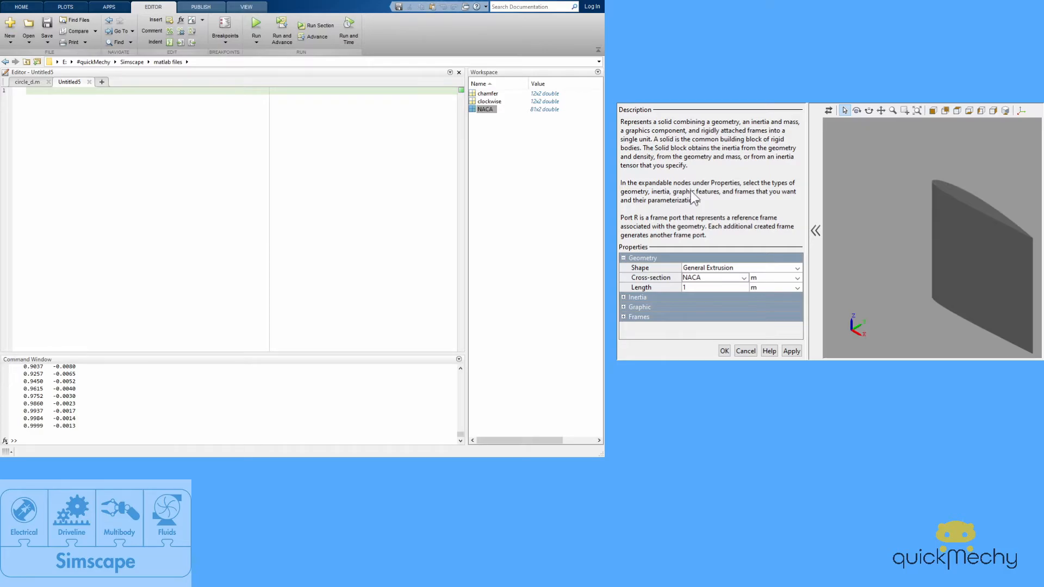
Step: Change the solid's shape to Revolution with cross-section [1 1; 1 -1; 2 -1; 2 1] and Full extent, and preview it fitted in view
click(701, 270)
click(713, 337)
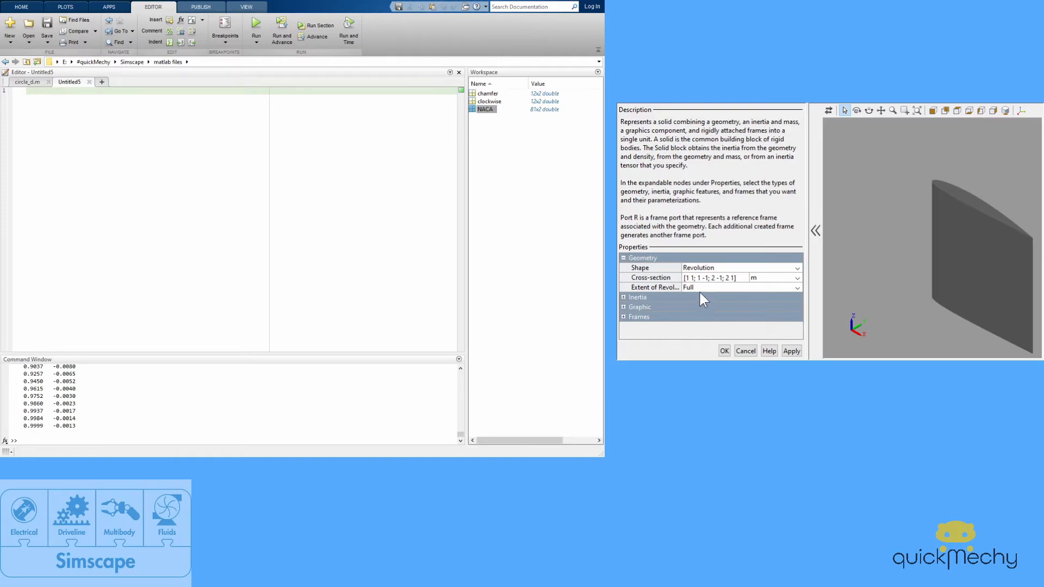
click(709, 279)
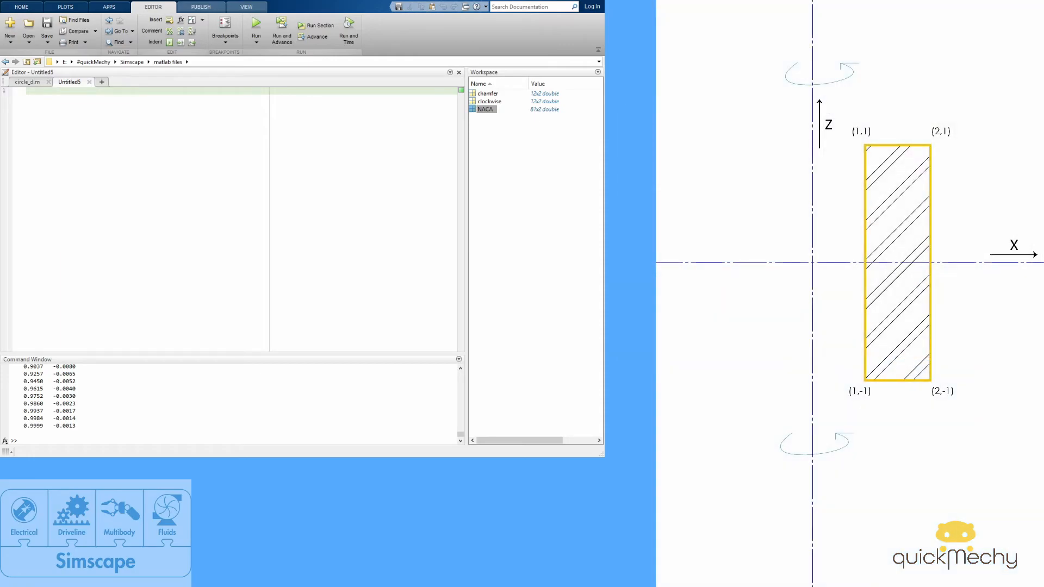
click(28, 91)
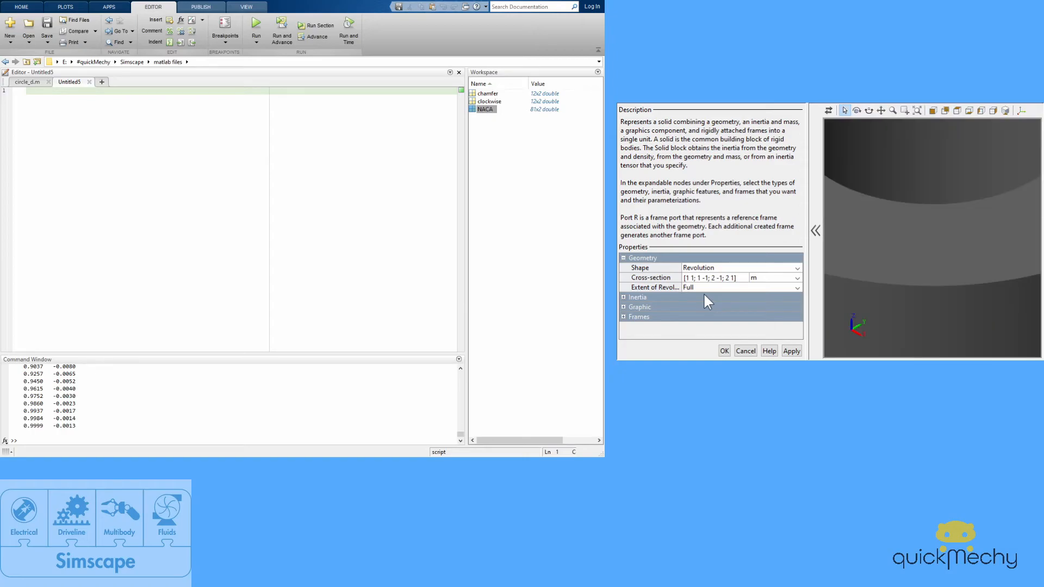
click(916, 111)
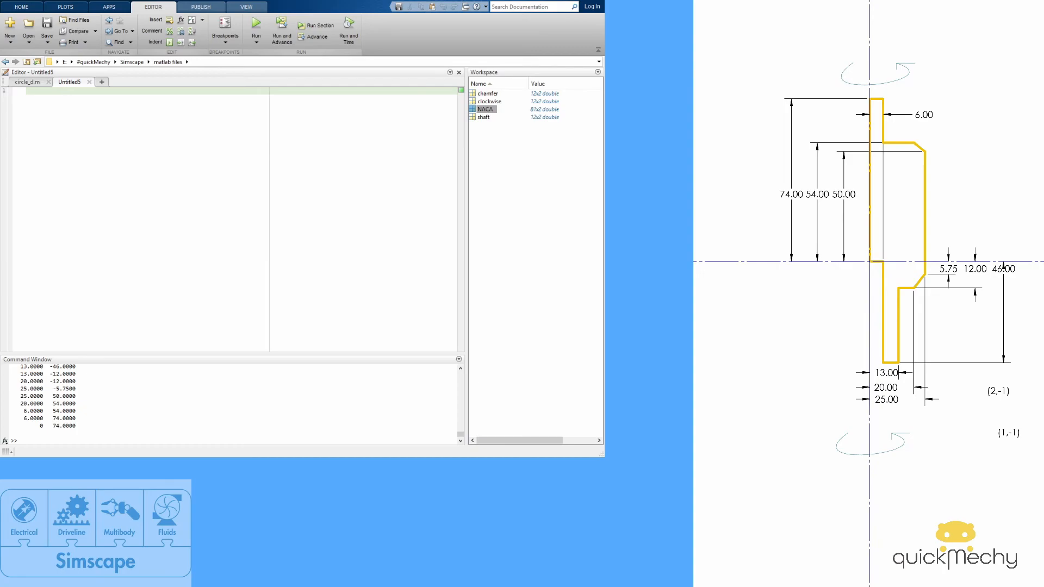
Step: Select the shaft matrix among the workspace variables
click(22, 441)
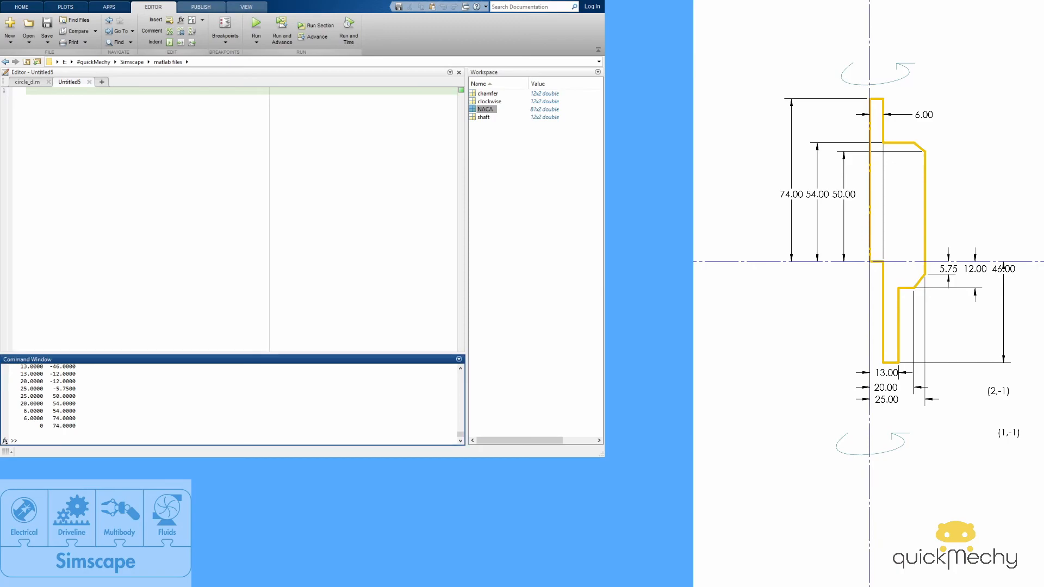
click(483, 118)
click(26, 91)
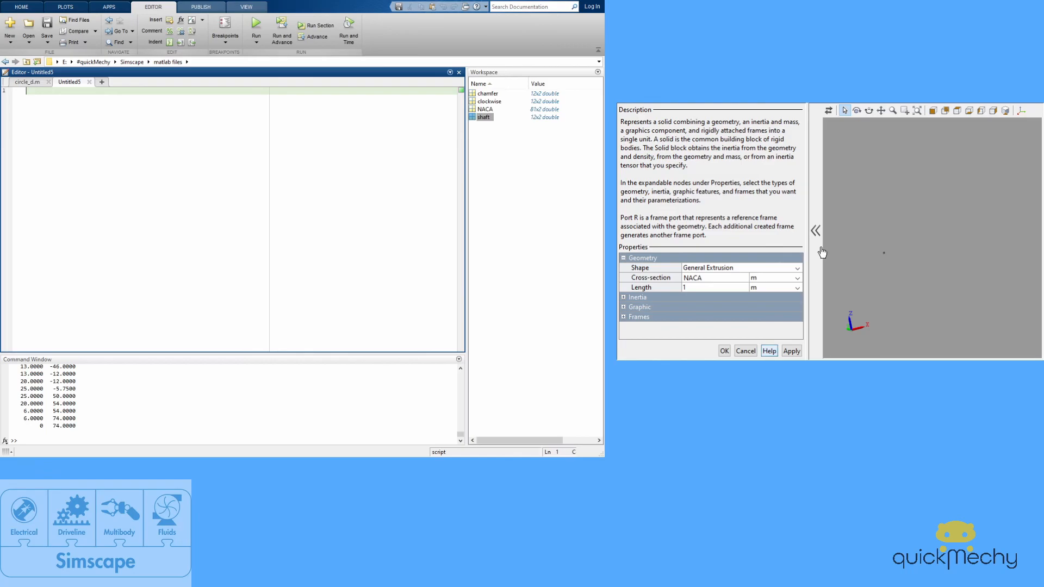
Step: Set the solid to a Revolution of the shaft cross-section with Full extent, and inspect the previewed part from another angle
click(720, 271)
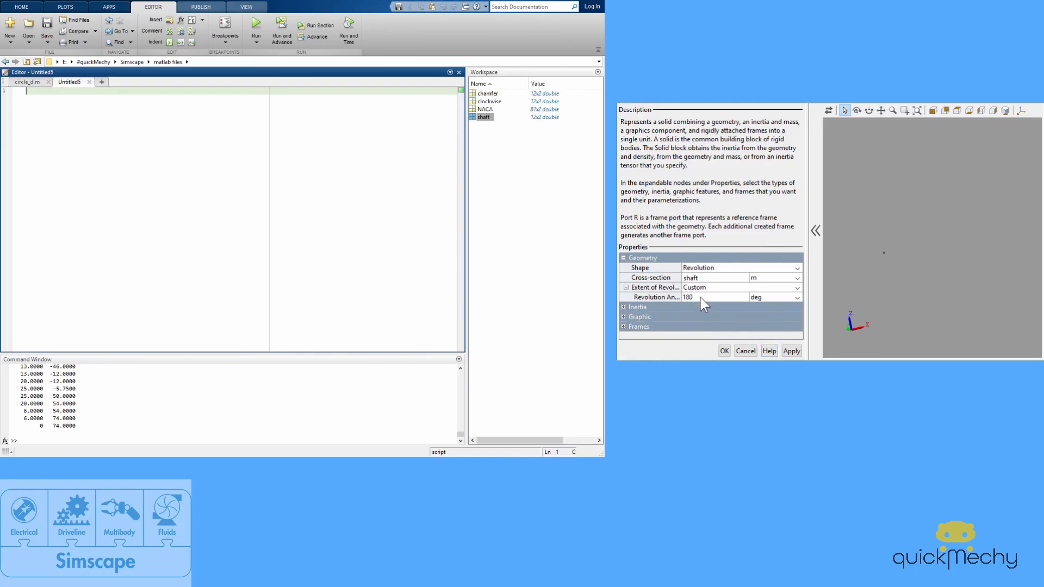
click(701, 298)
click(702, 290)
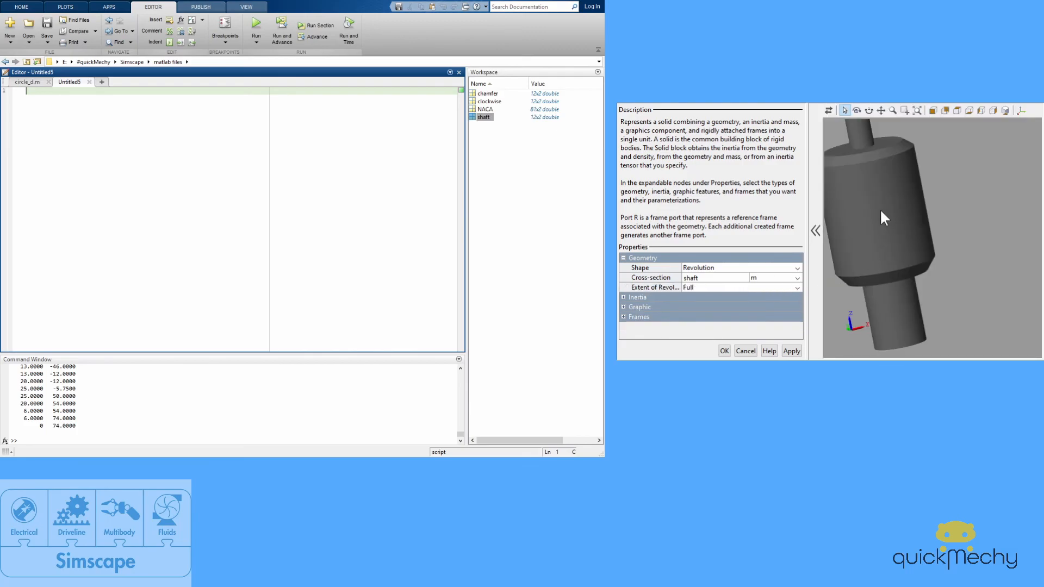
drag(882, 275, 916, 254)
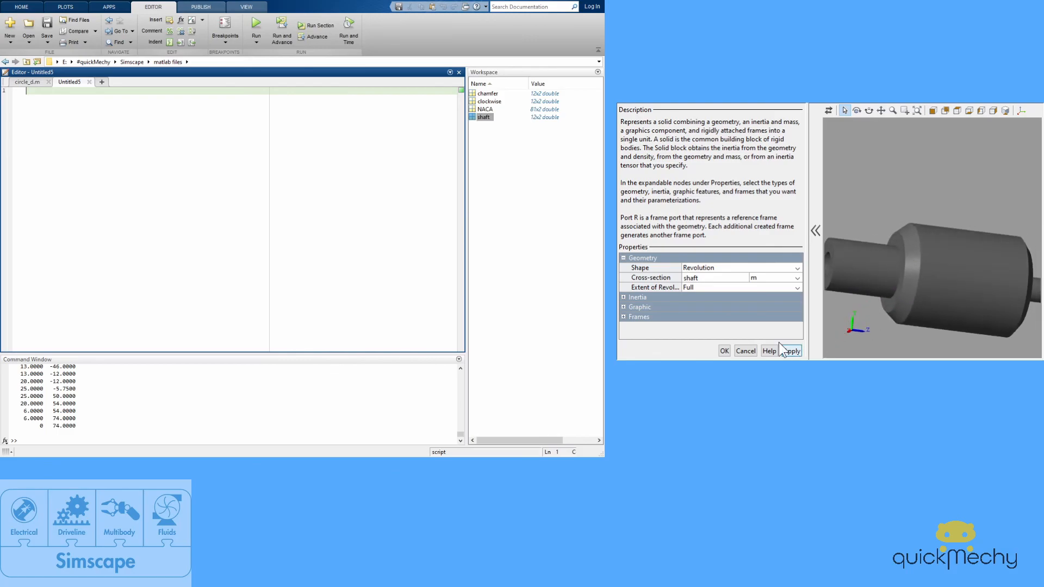